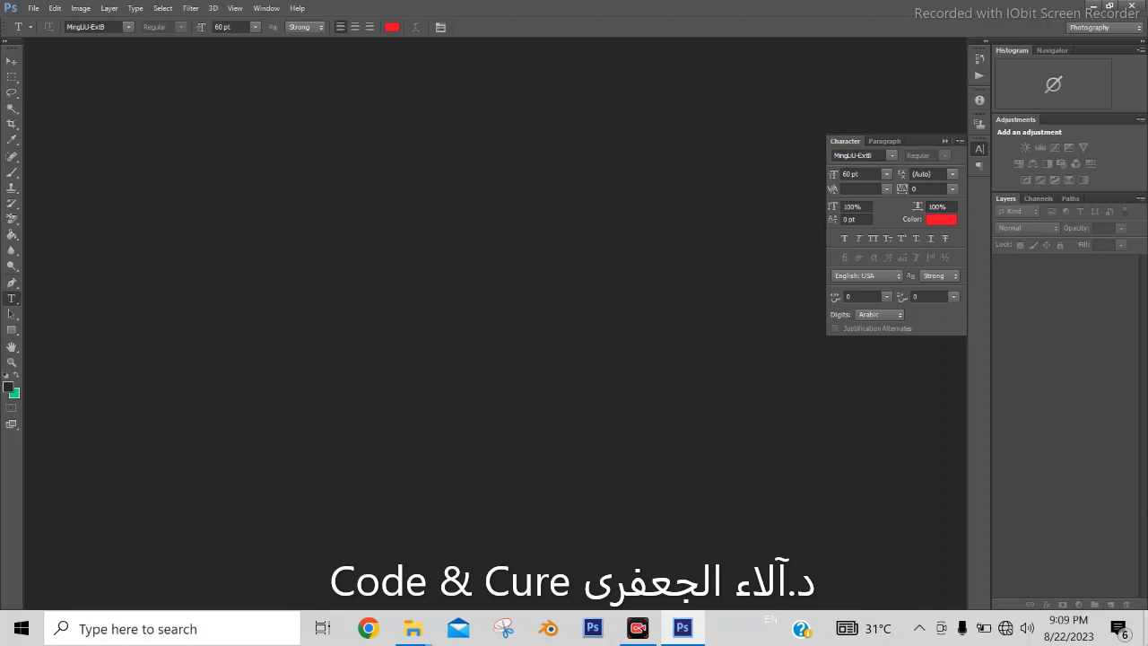
Step: Start a new document and name it RESTAURANT
{"action": "left_click", "coordinate": [36, 8]}
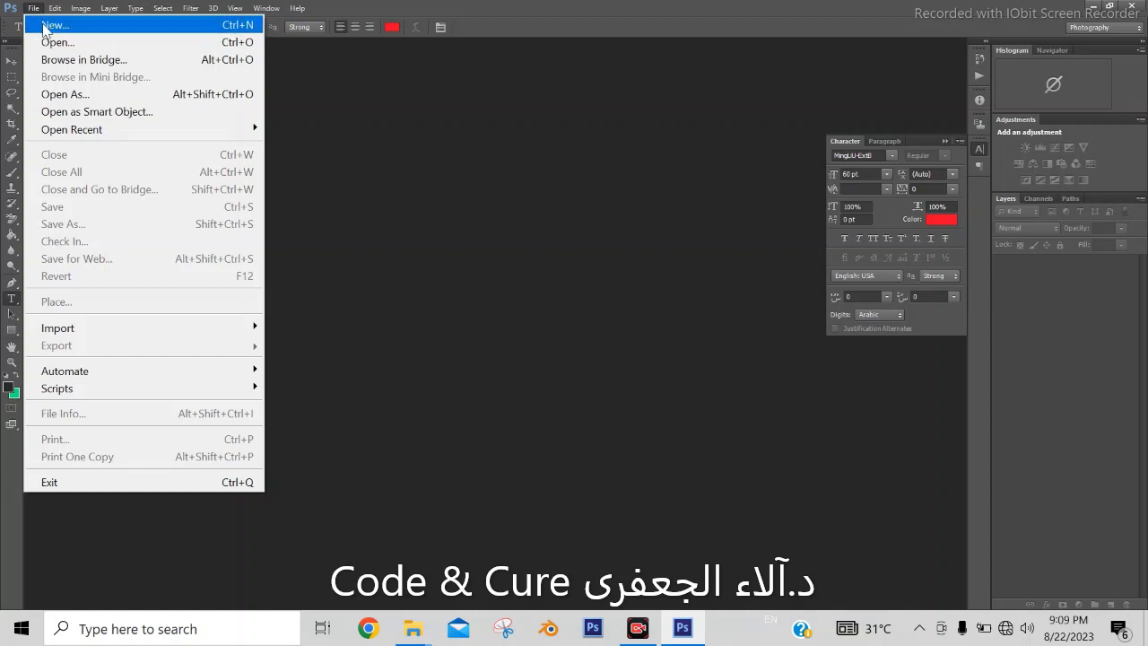
{"action": "left_click", "coordinate": [40, 27]}
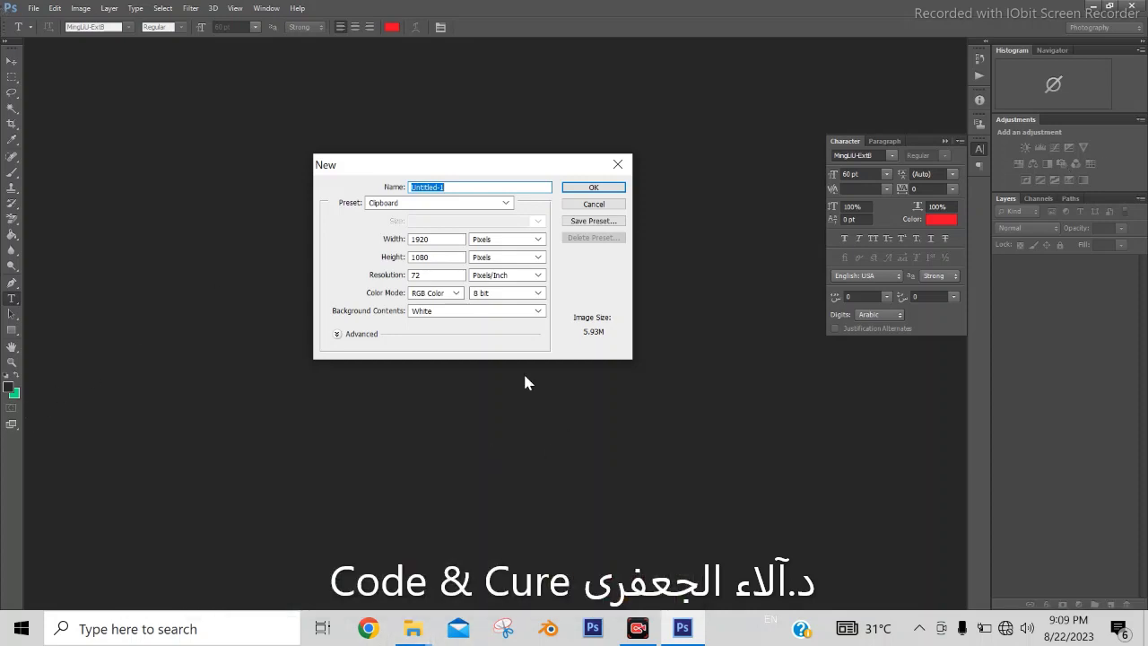
{"action": "left_click", "coordinate": [463, 189]}
{"action": "key", "text": "BackSpace"}
{"action": "key", "text": "BackSpace"}
{"action": "key", "text": "BackSpace"}
{"action": "key", "text": "BackSpace"}
{"action": "key", "text": "BackSpace"}
{"action": "key", "text": "BackSpace"}
{"action": "key", "text": "BackSpace"}
{"action": "key", "text": "BackSpace"}
{"action": "key", "text": "BackSpace"}
{"action": "key", "text": "BackSpace"}
{"action": "type", "text": "RESTAURANT"}
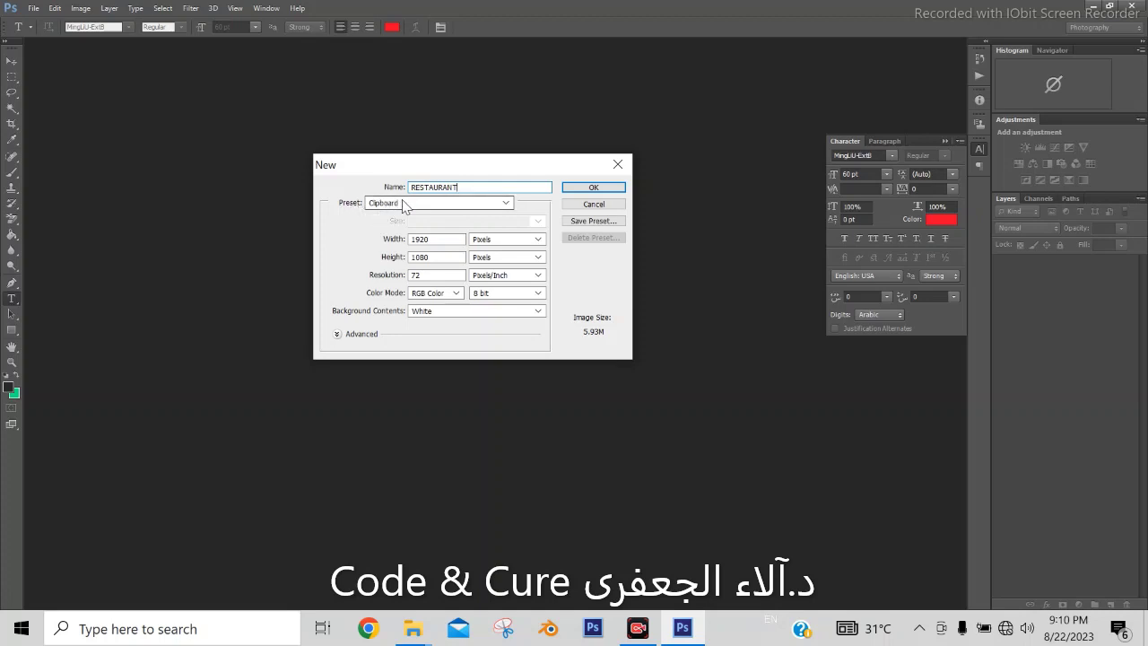
Step: Choose the International Paper preset with size A4 for the RESTAURANT document
{"action": "left_click", "coordinate": [507, 204]}
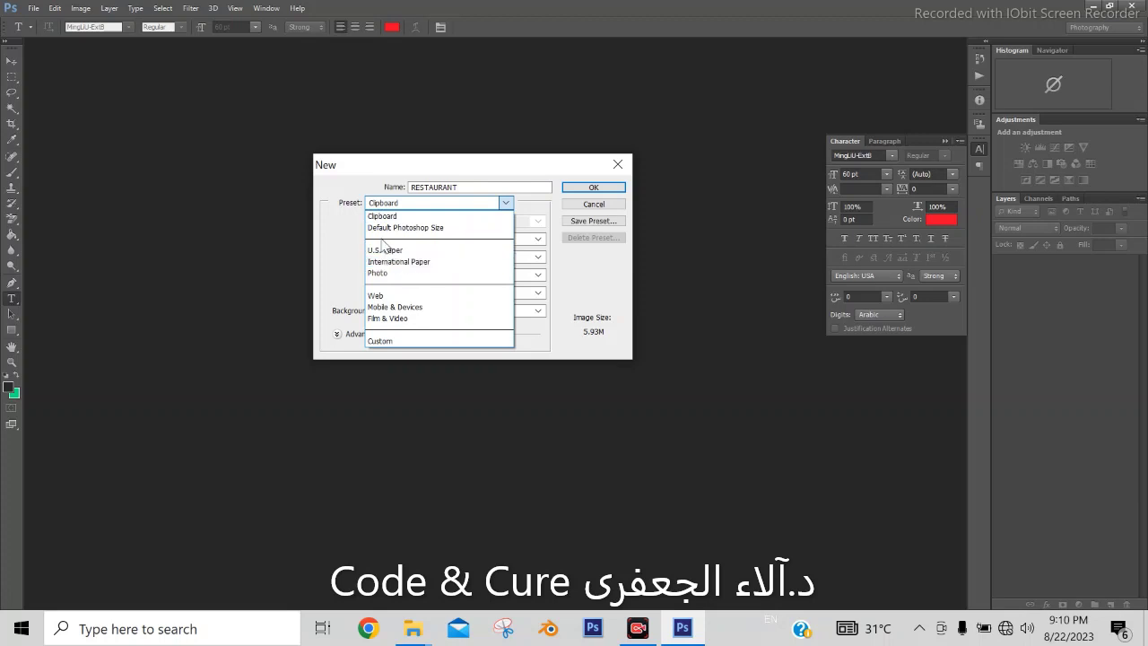
{"action": "left_click", "coordinate": [342, 231]}
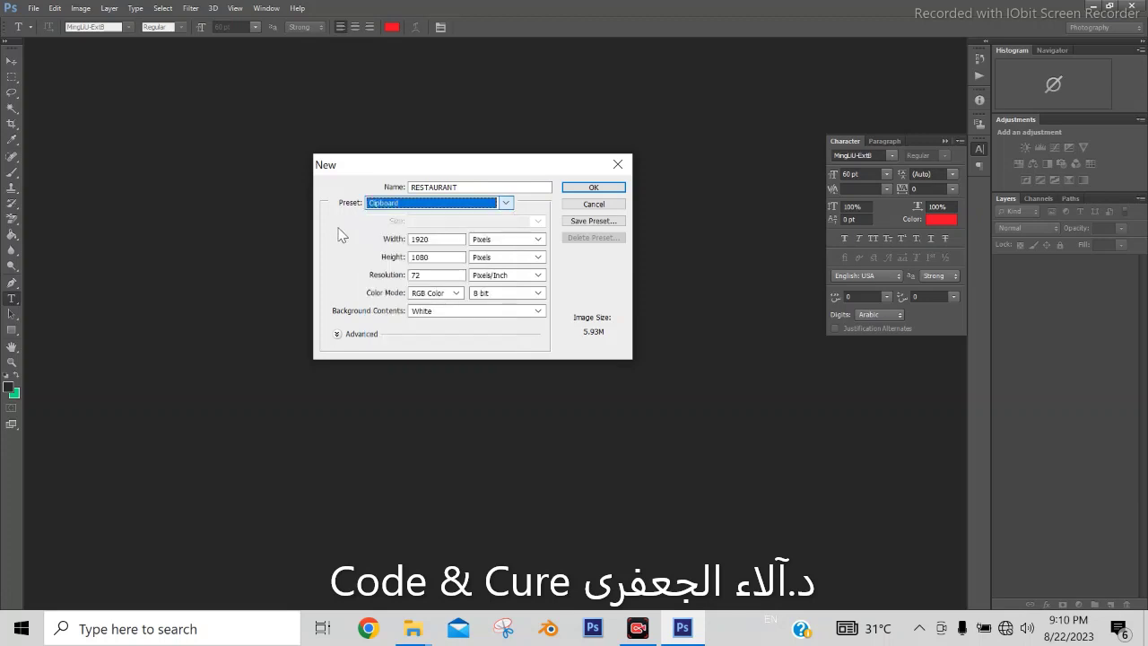
{"action": "left_click", "coordinate": [508, 205]}
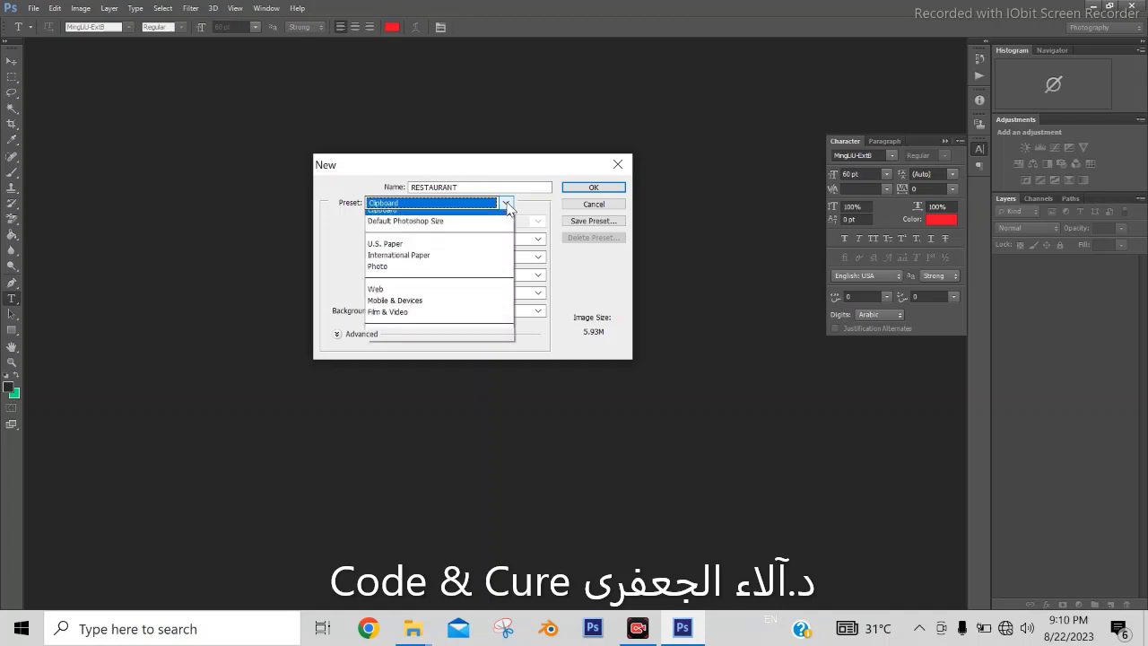
{"action": "left_click", "coordinate": [408, 263]}
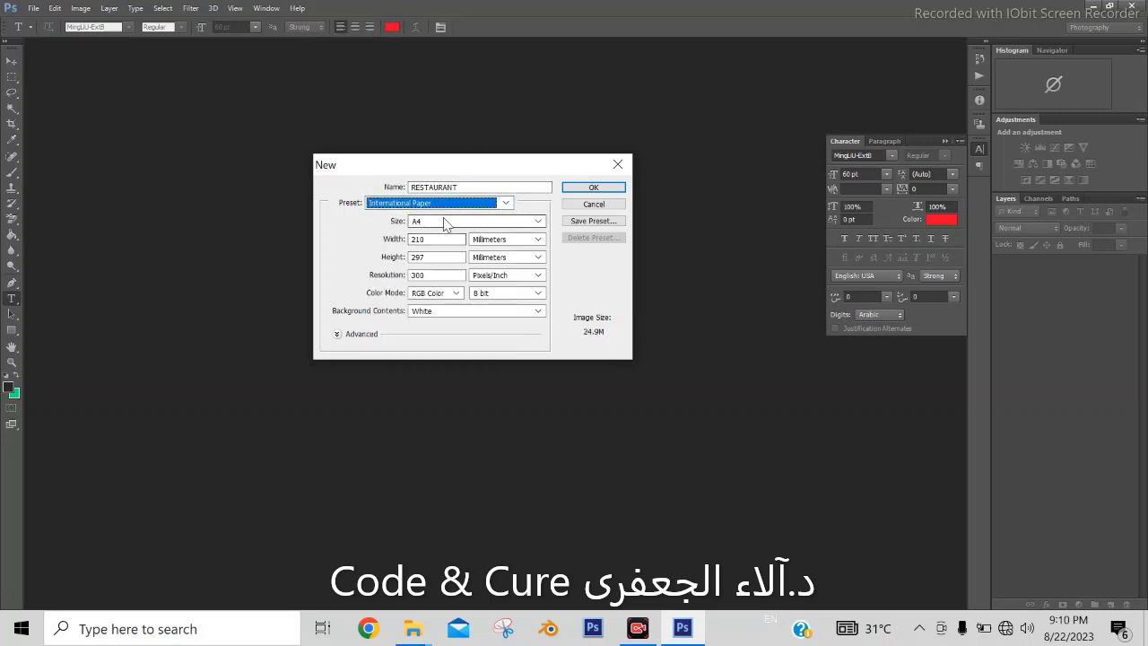
{"action": "left_click", "coordinate": [537, 222]}
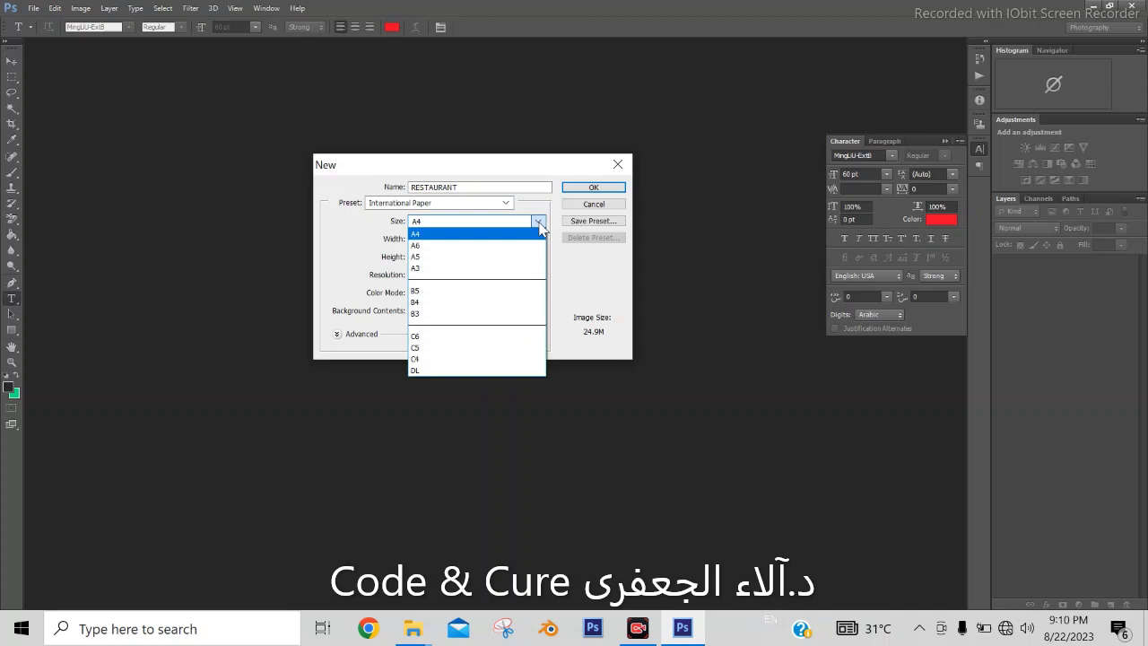
{"action": "left_click", "coordinate": [414, 234]}
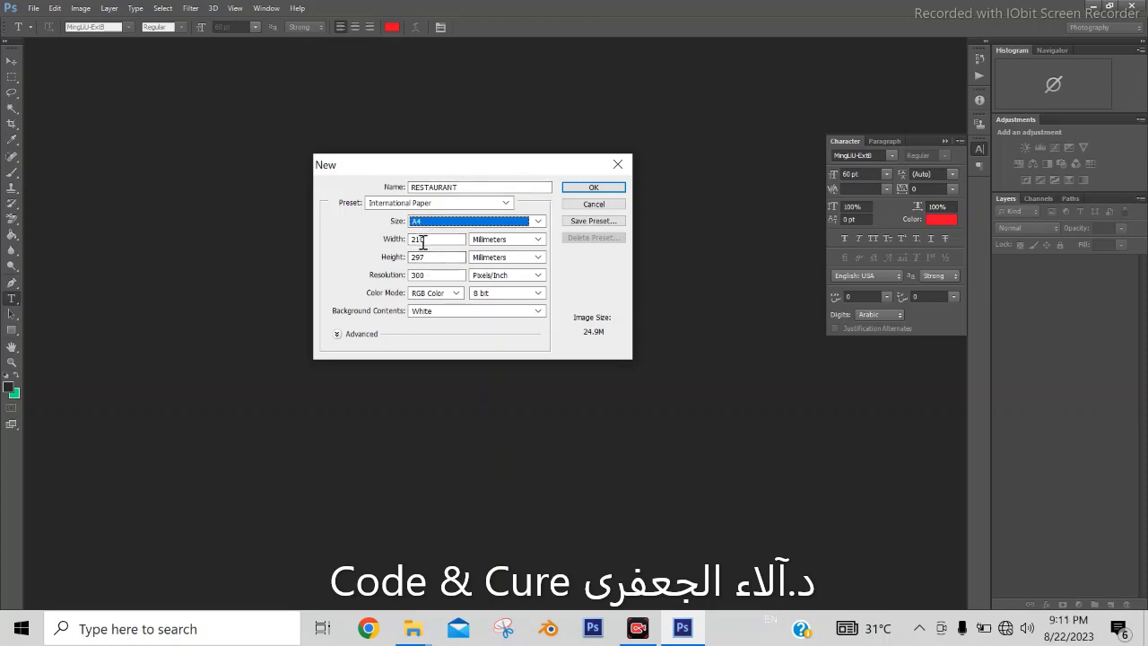
Step: Keep the width unit in millimeters and the color mode as RGB Color, and create the document
{"action": "left_click", "coordinate": [537, 241]}
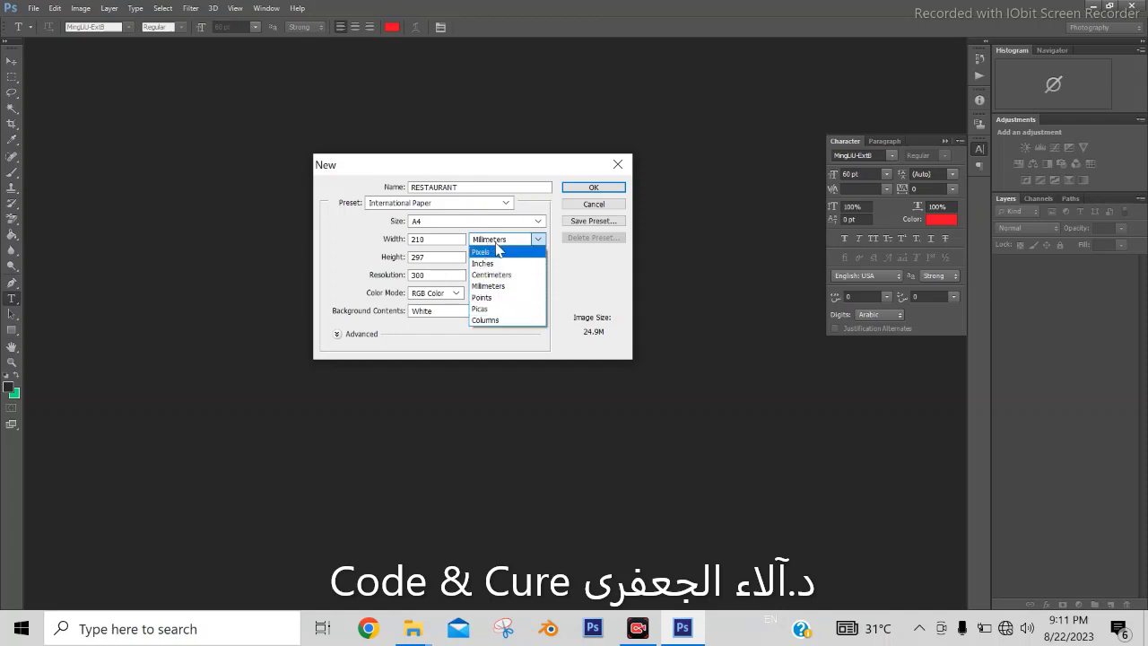
{"action": "left_click", "coordinate": [539, 241]}
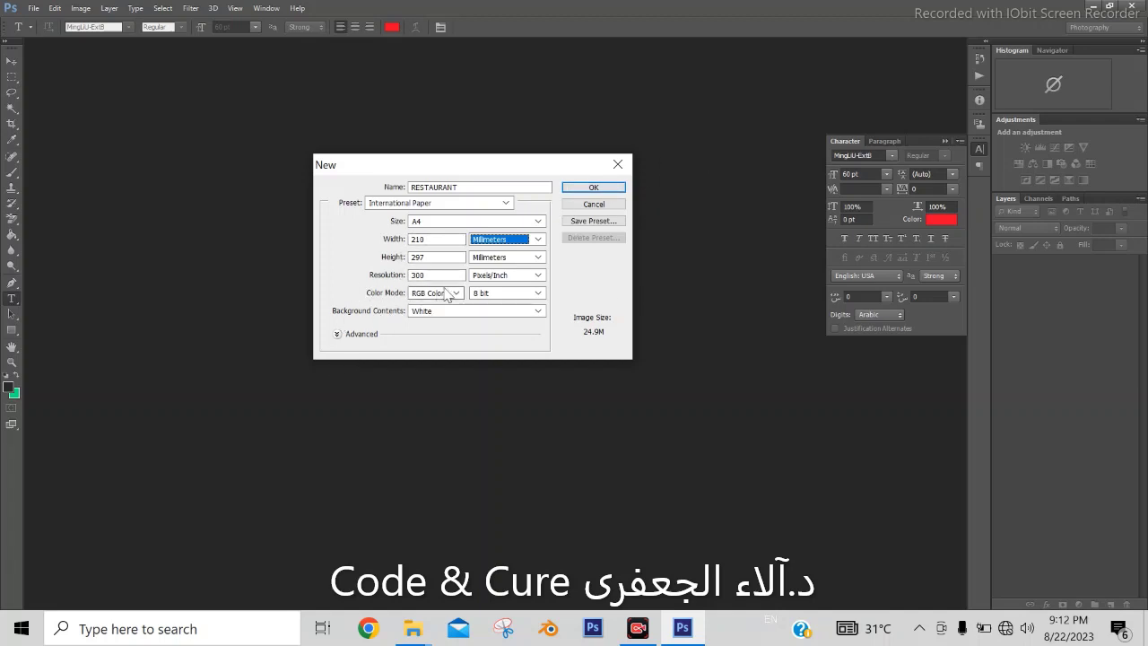
{"action": "left_click", "coordinate": [456, 294]}
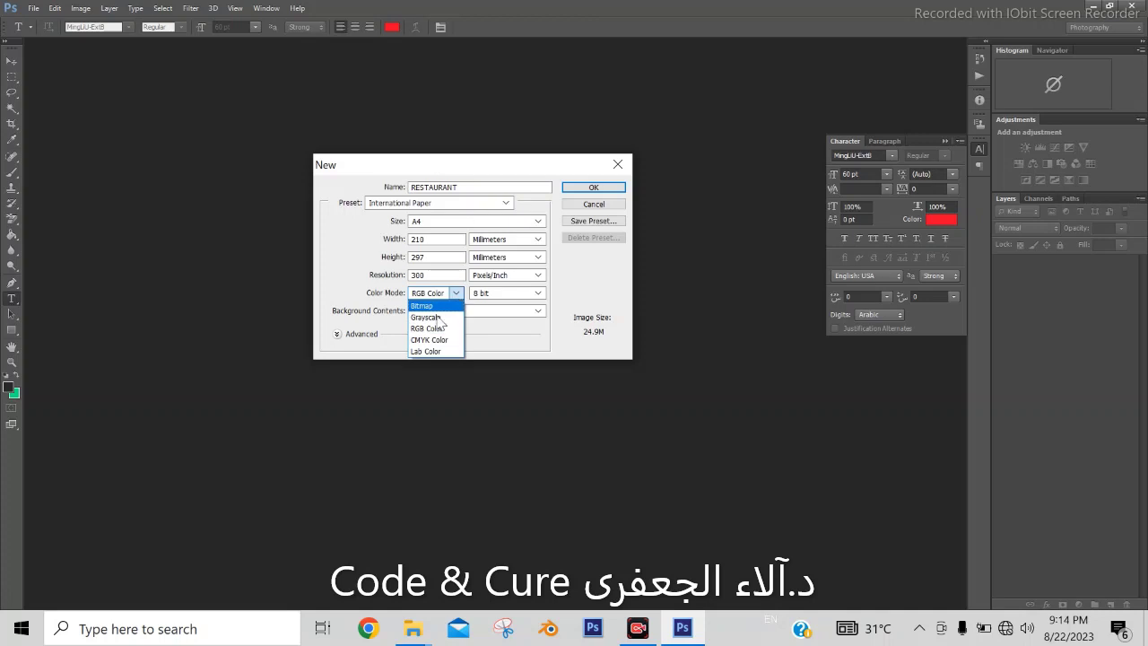
{"action": "left_click", "coordinate": [430, 329]}
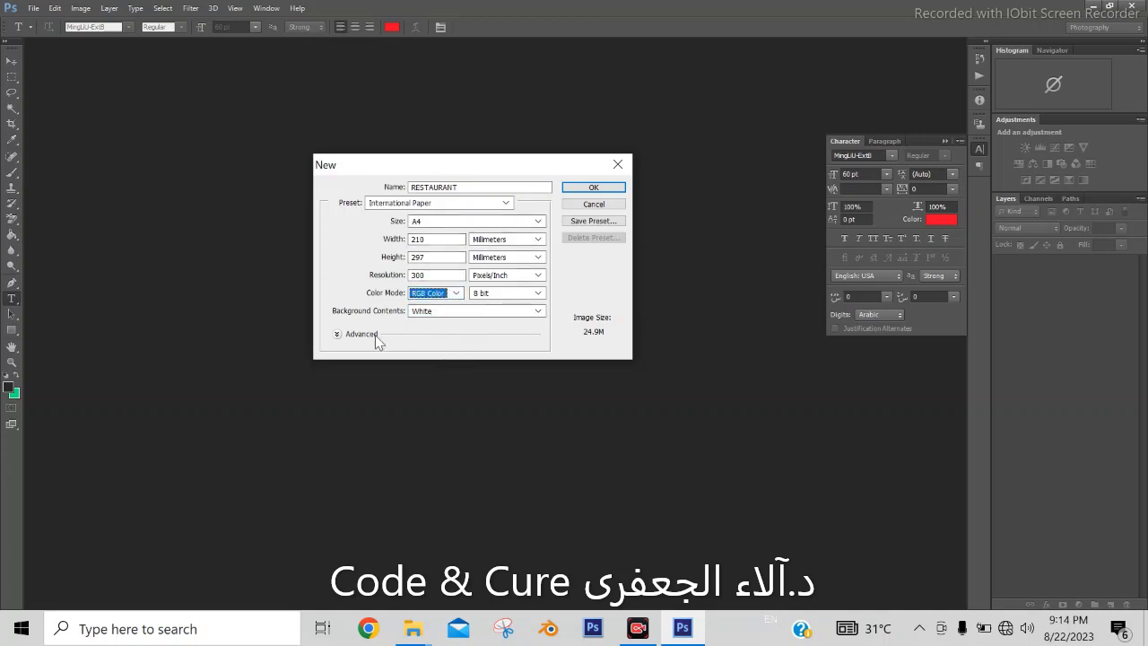
{"action": "left_click", "coordinate": [593, 188]}
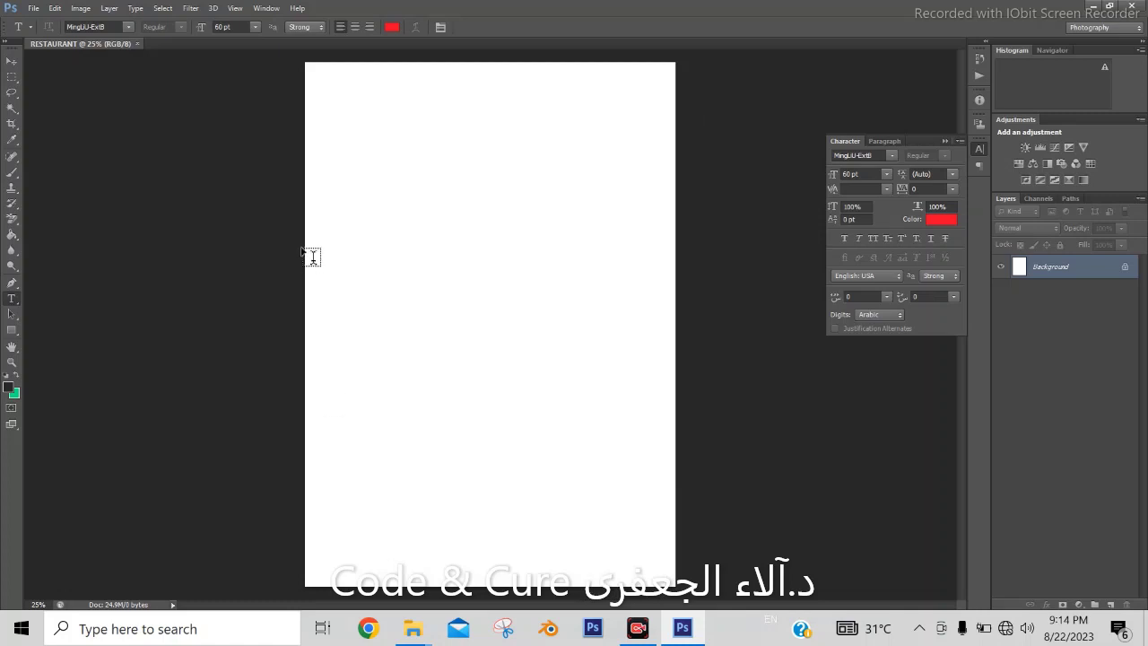
Step: Add the text JPG near the upper part of the blank page
{"action": "left_click", "coordinate": [377, 172]}
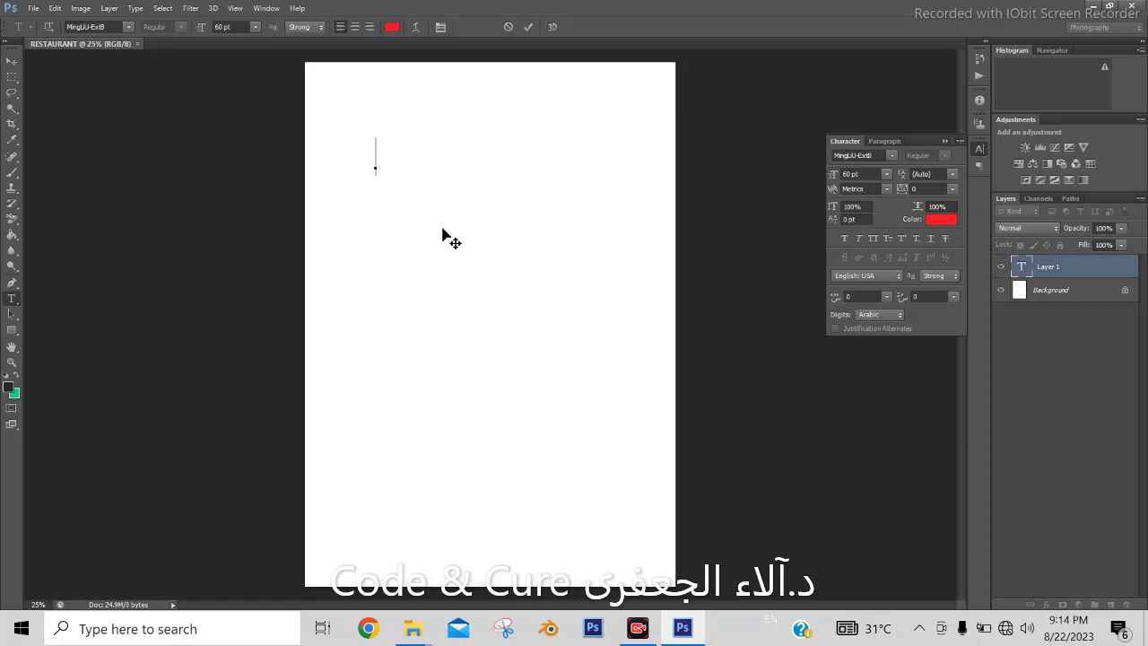
{"action": "type", "text": "JPG"}
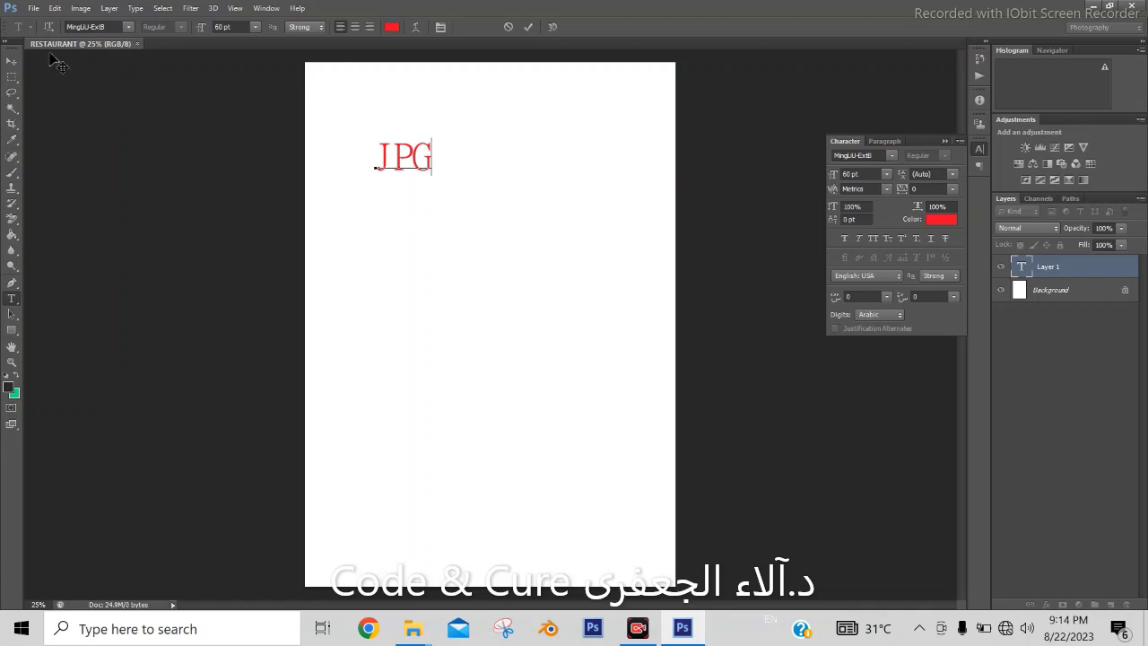
{"action": "left_click", "coordinate": [12, 78]}
{"action": "left_click", "coordinate": [12, 61]}
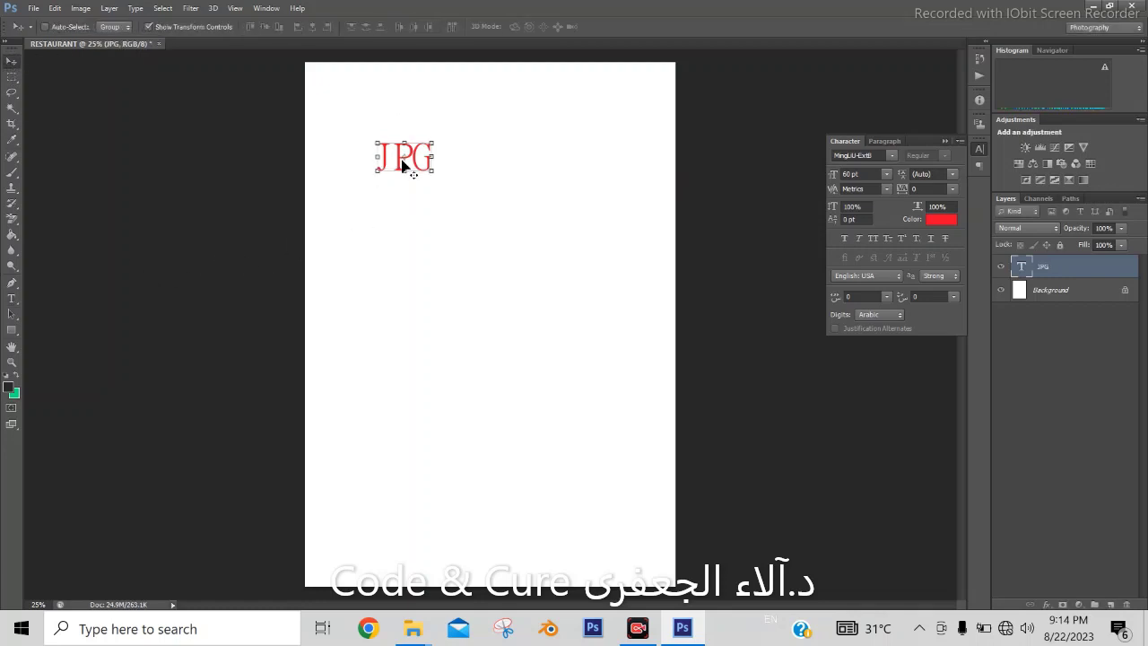
Step: Enlarge the JPG text to about 175% width and 121% height and apply the transformation
{"action": "left_click", "coordinate": [440, 142]}
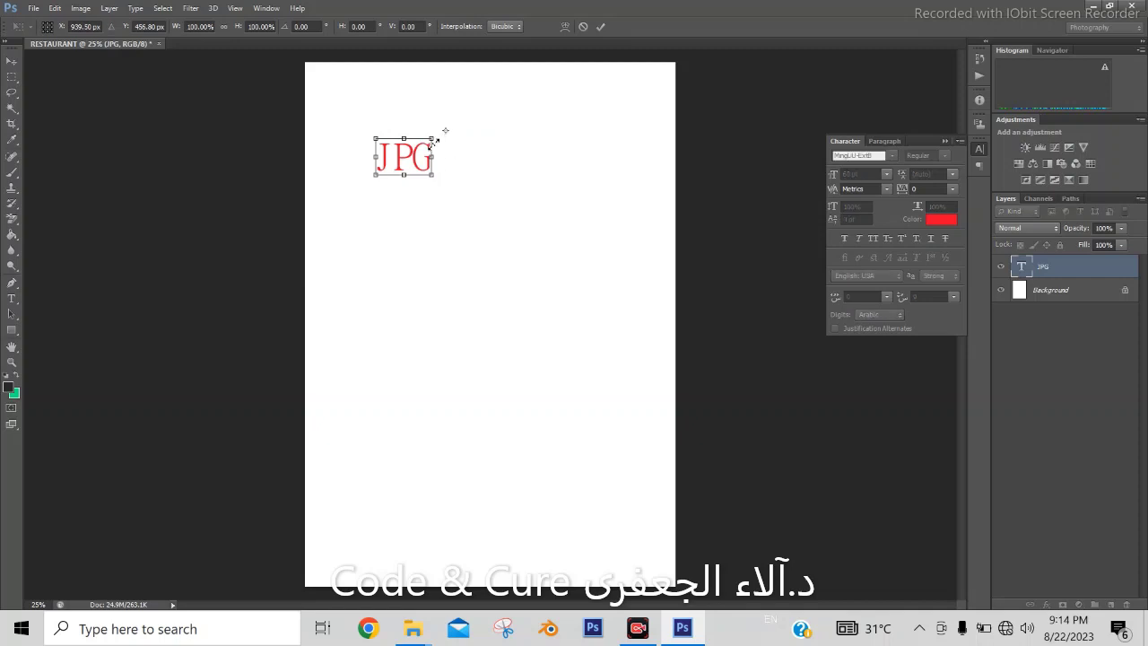
{"action": "left_click_drag", "start_coordinate": [434, 138], "coordinate": [475, 131]}
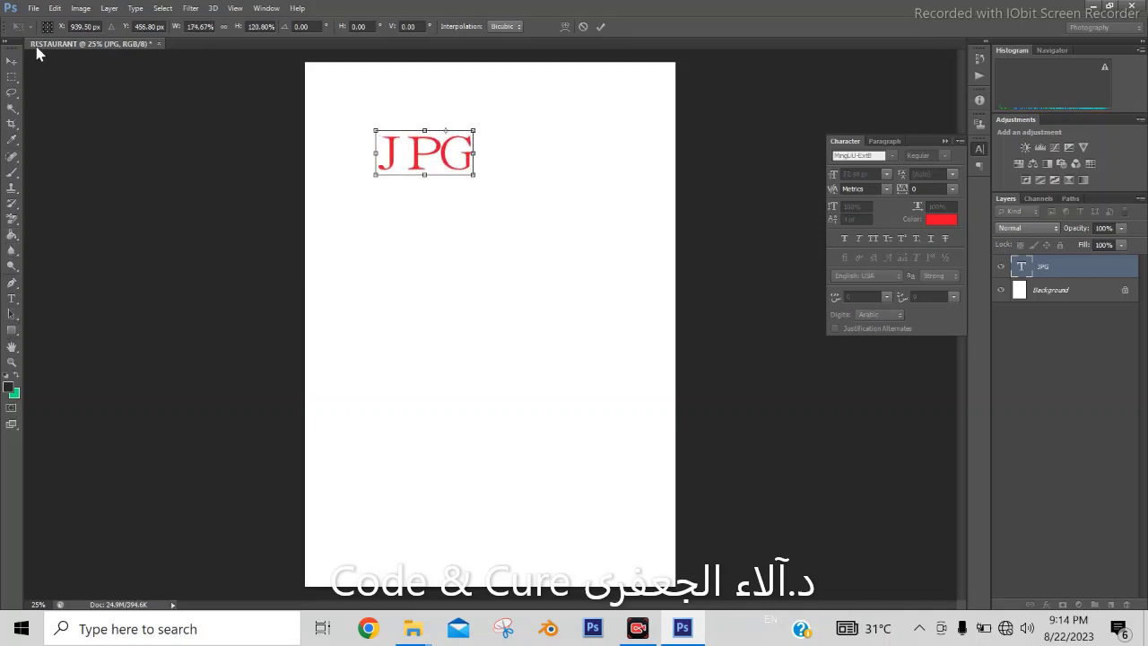
{"action": "left_click", "coordinate": [11, 60]}
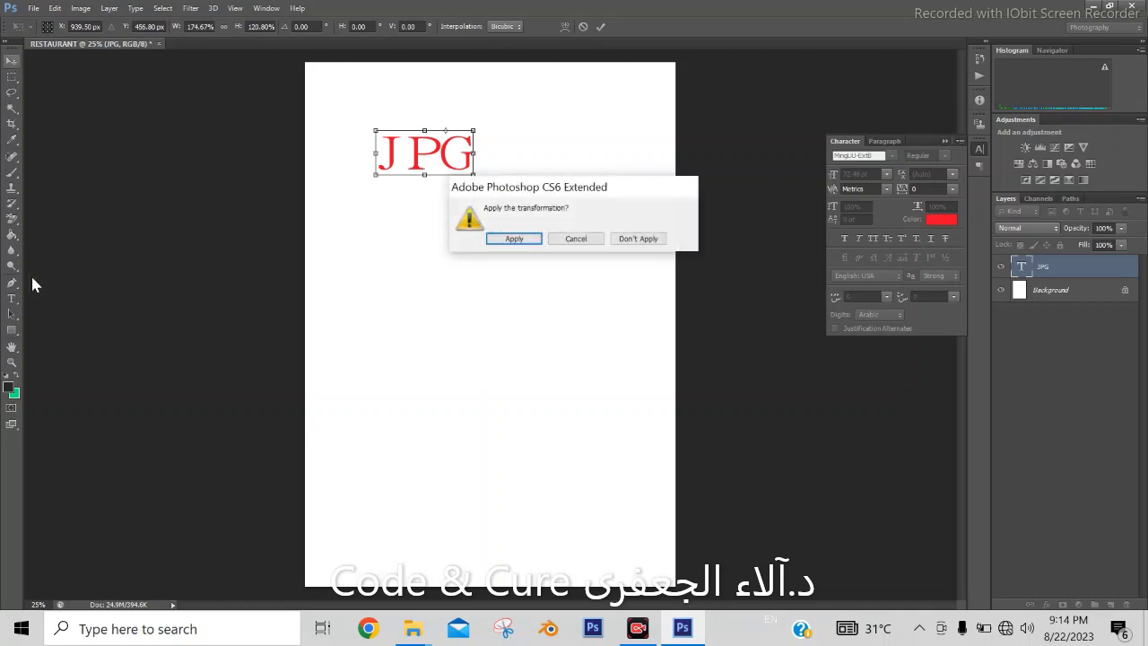
{"action": "left_click", "coordinate": [536, 241]}
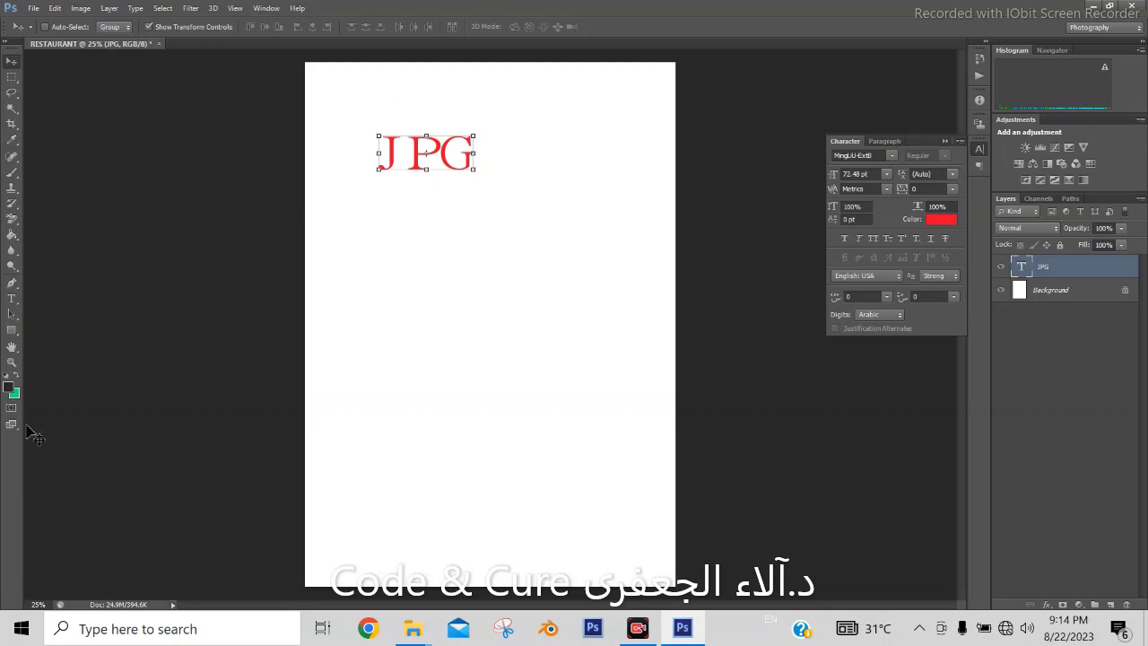
Step: Add the text PNG on its own layer below the JPG text
{"action": "left_click", "coordinate": [11, 298]}
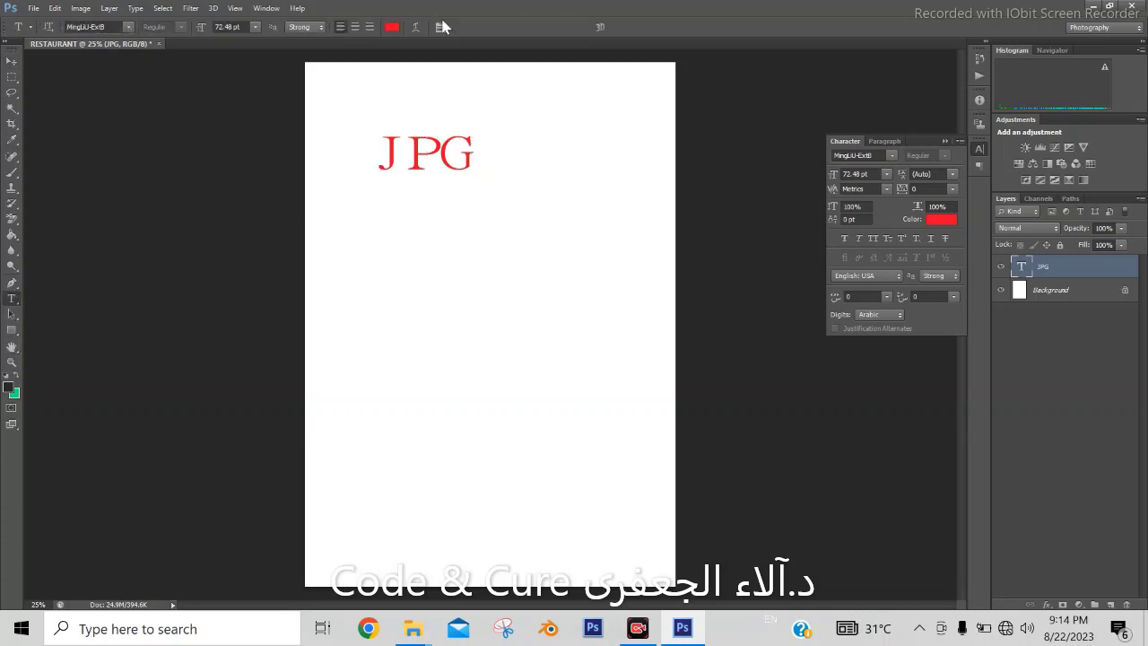
{"action": "left_click", "coordinate": [388, 237]}
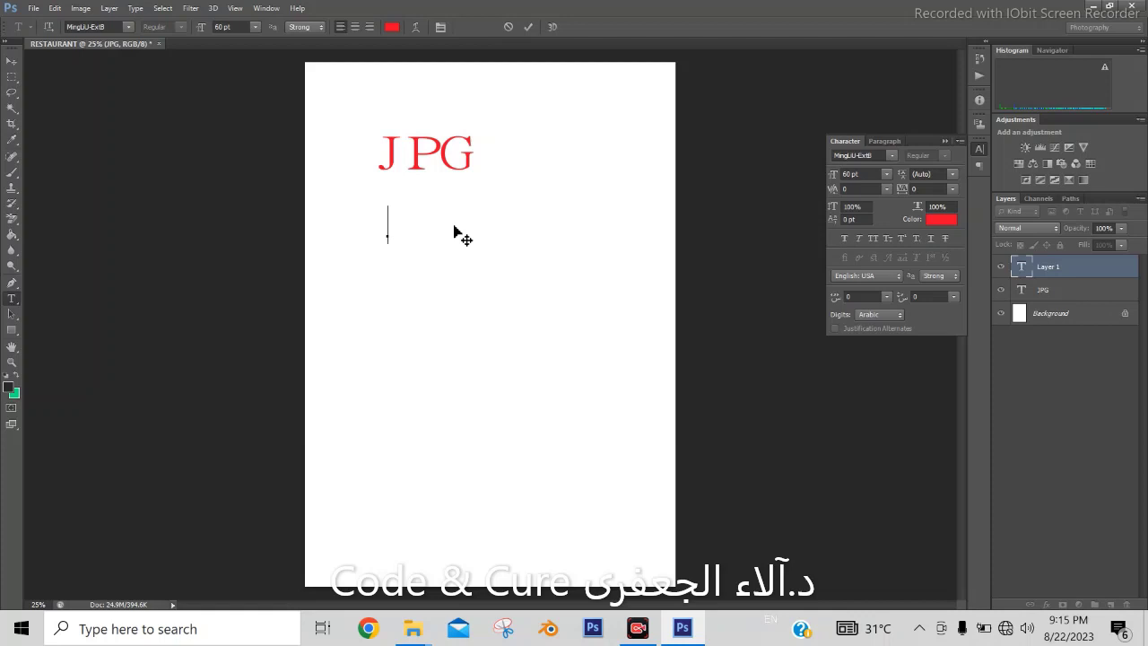
{"action": "type", "text": "PNG"}
{"action": "left_click", "coordinate": [431, 225]}
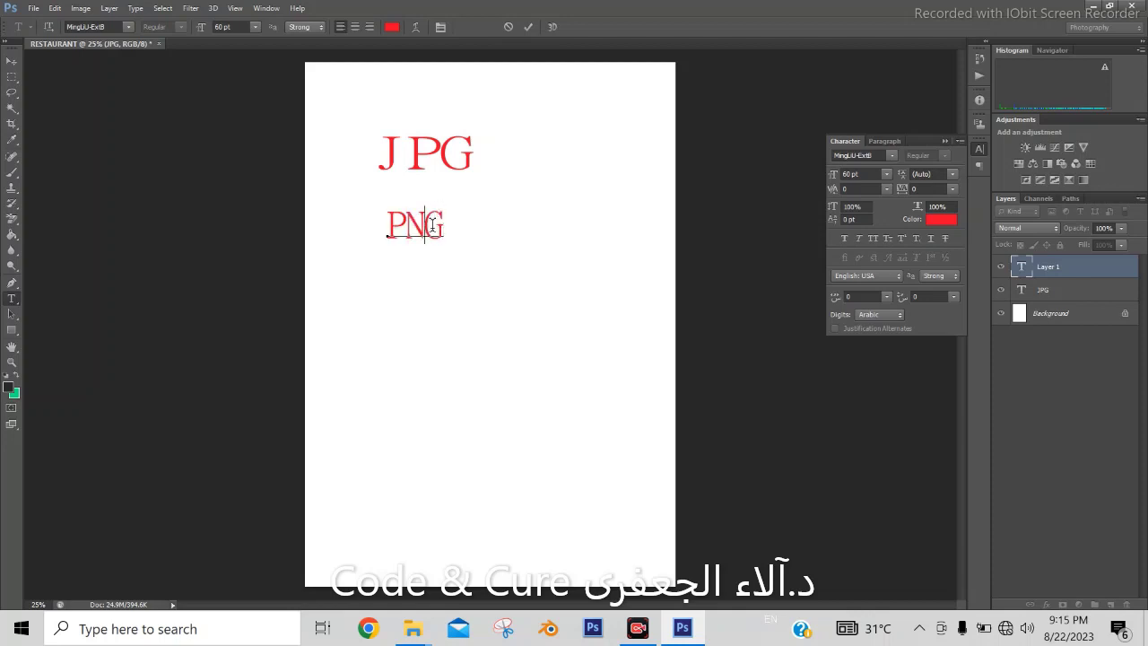
{"action": "left_click", "coordinate": [11, 60]}
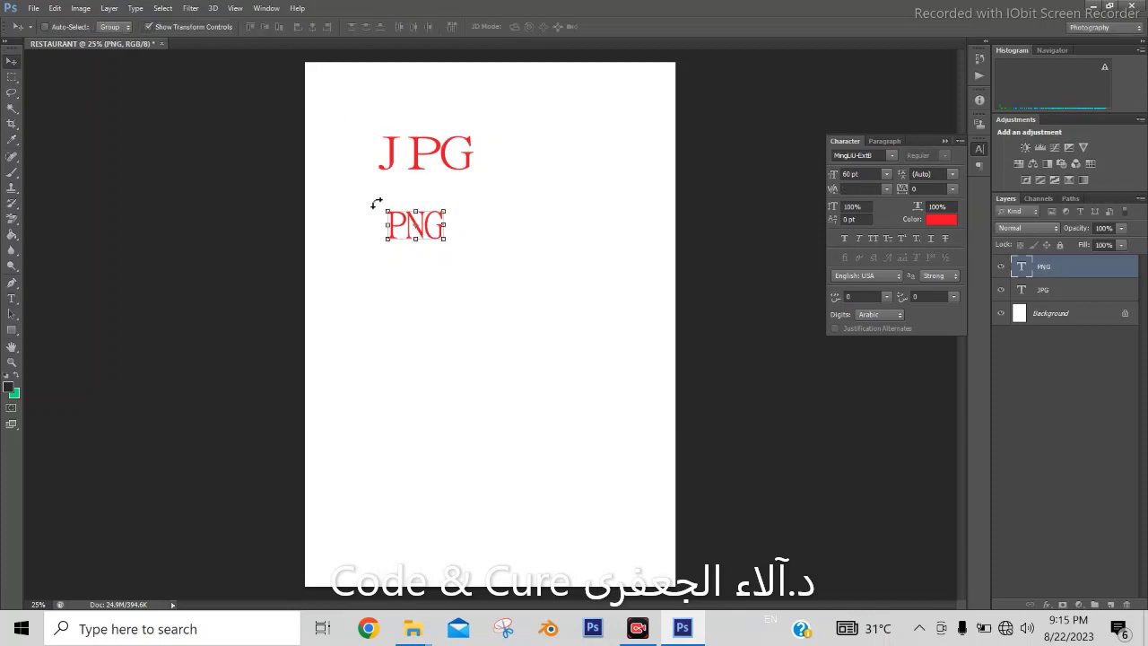
Step: Enlarge the PNG text to about 153% width and 108% height and apply the transformation
{"action": "left_click_drag", "start_coordinate": [443, 211], "coordinate": [475, 205]}
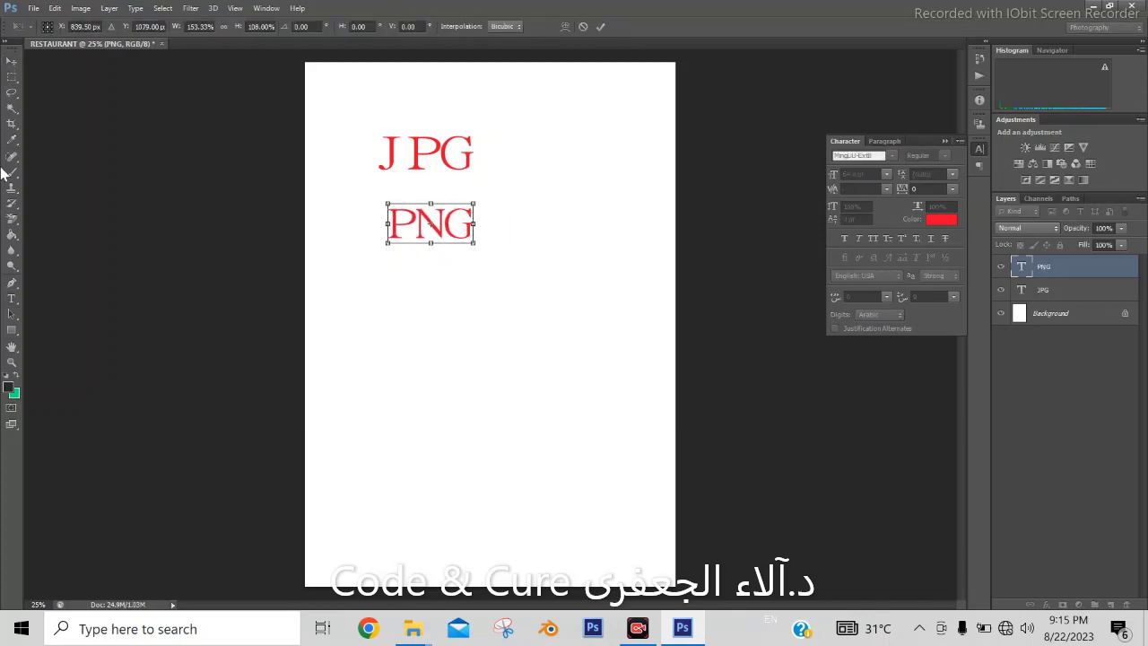
{"action": "left_click", "coordinate": [13, 63]}
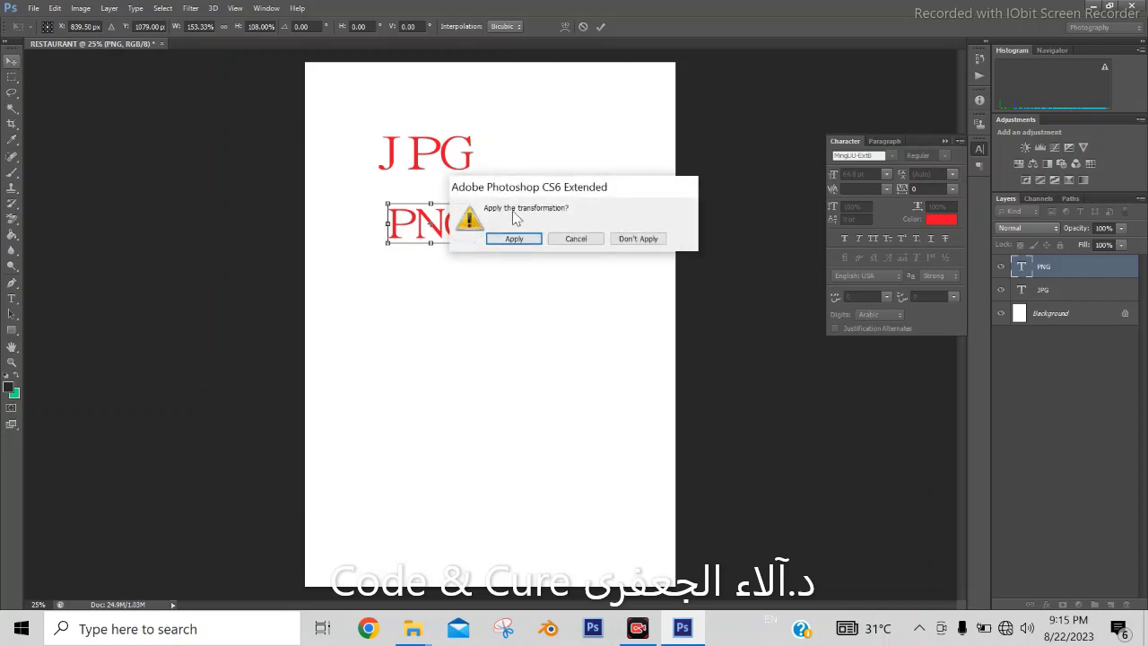
{"action": "left_click", "coordinate": [512, 239]}
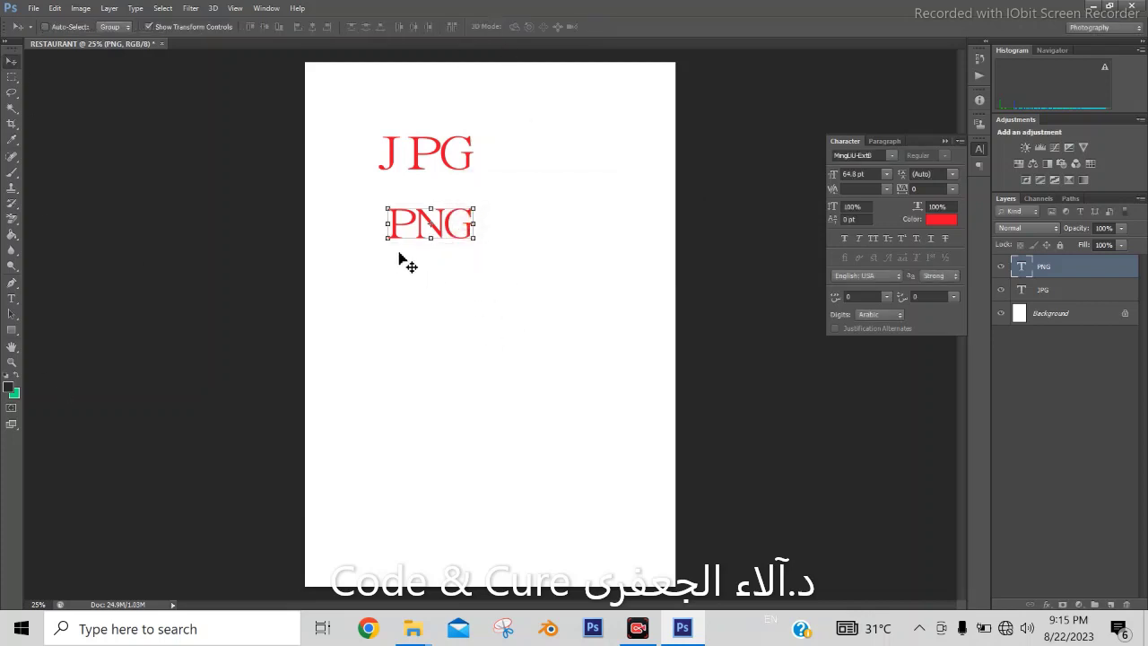
Step: Try to shift the PNG text slightly up and to the left, and apply the transformation
{"action": "left_click", "coordinate": [421, 229]}
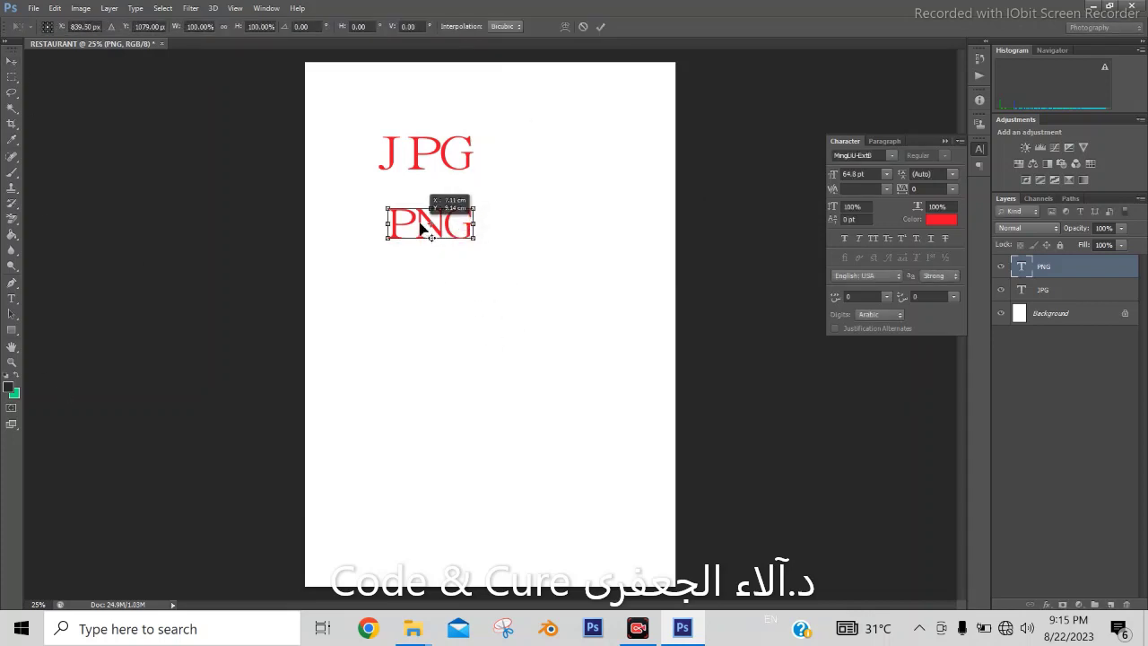
{"action": "left_click_drag", "start_coordinate": [422, 228], "coordinate": [413, 222]}
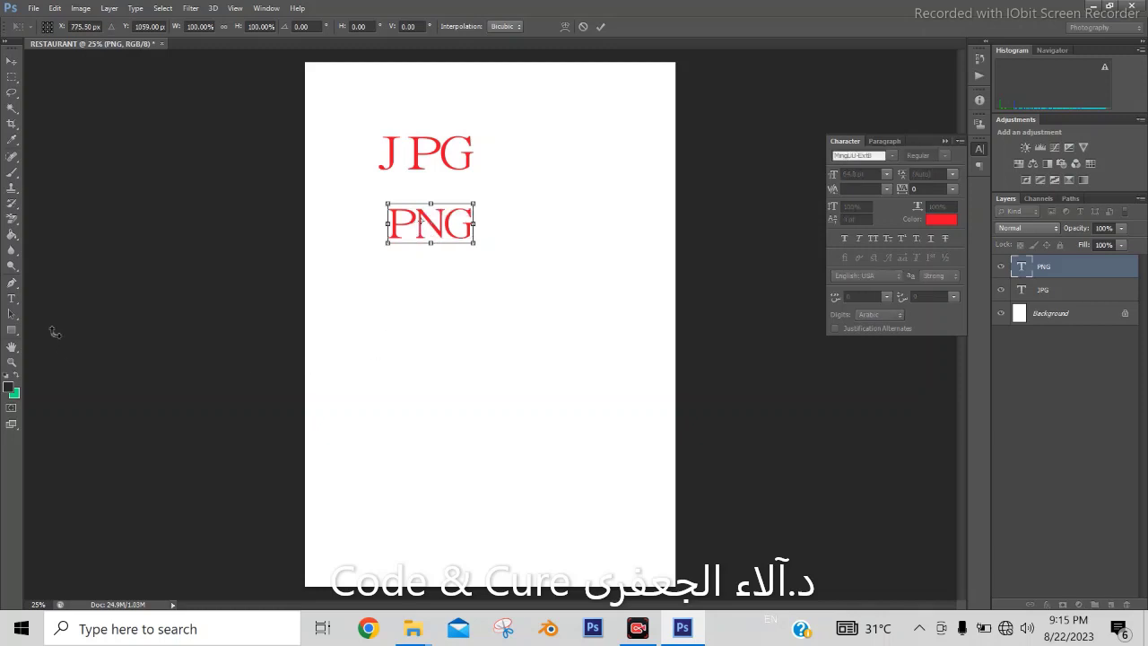
{"action": "left_click", "coordinate": [11, 298]}
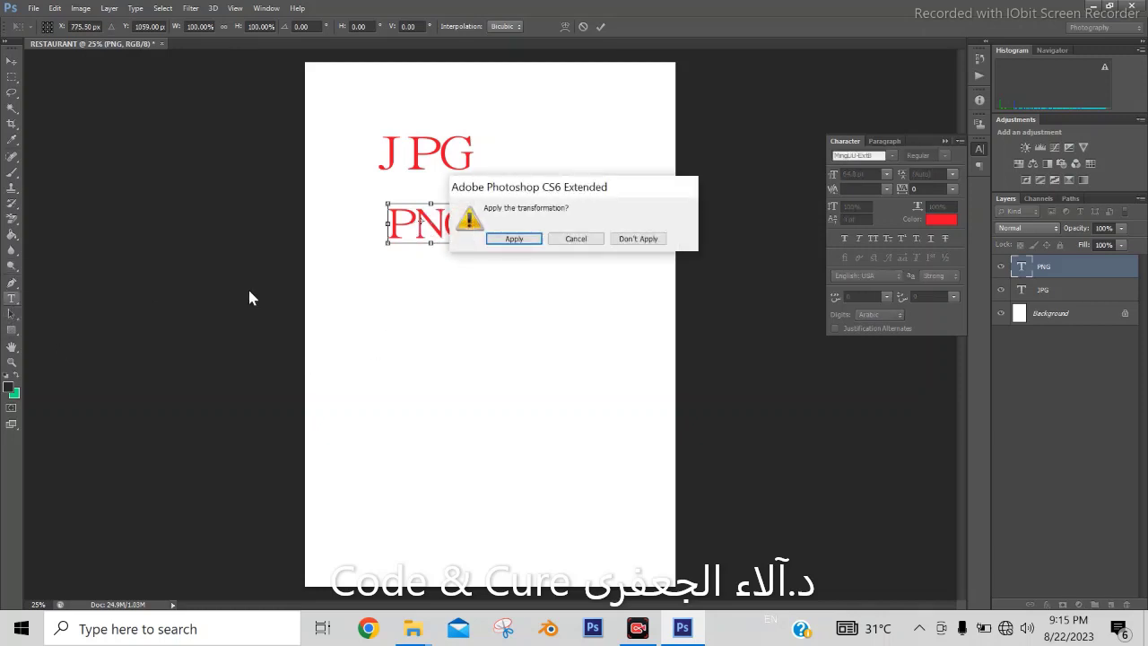
{"action": "left_click", "coordinate": [514, 238]}
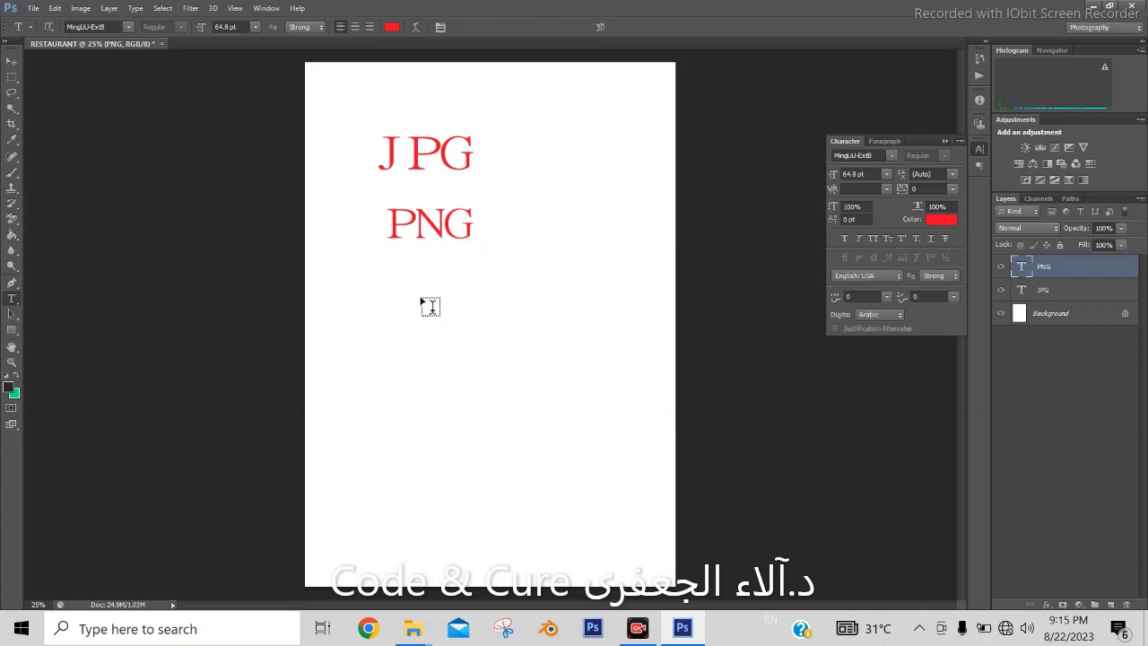
Step: Add the text PSD on its own layer directly below the PNG text
{"action": "left_click", "coordinate": [392, 274]}
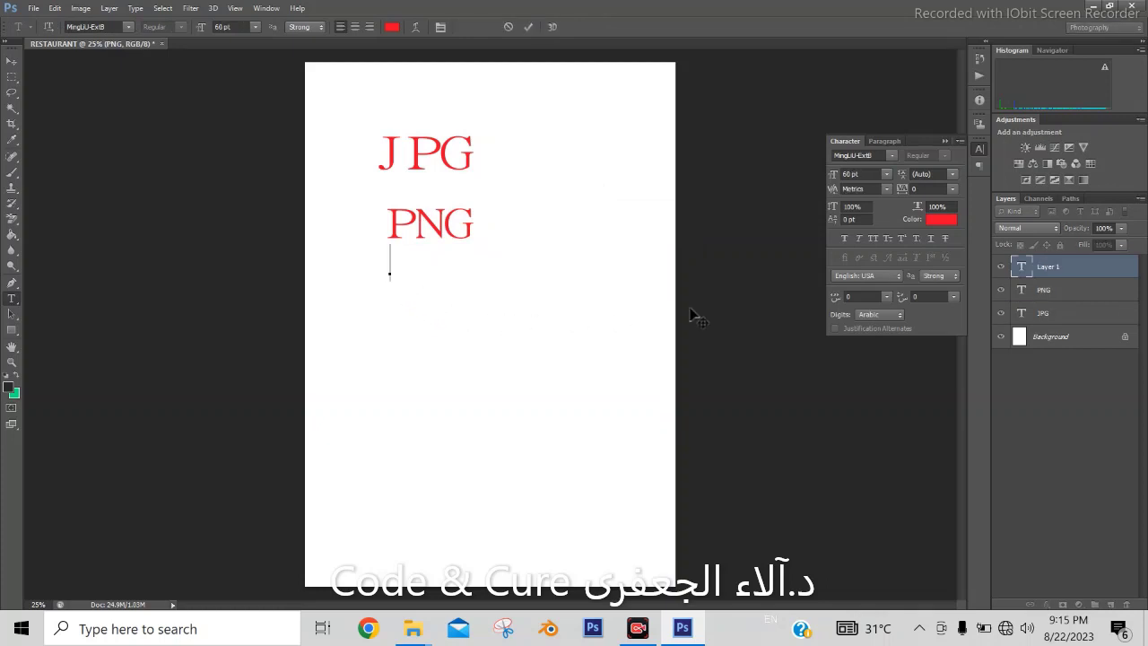
{"action": "type", "text": "PSD"}
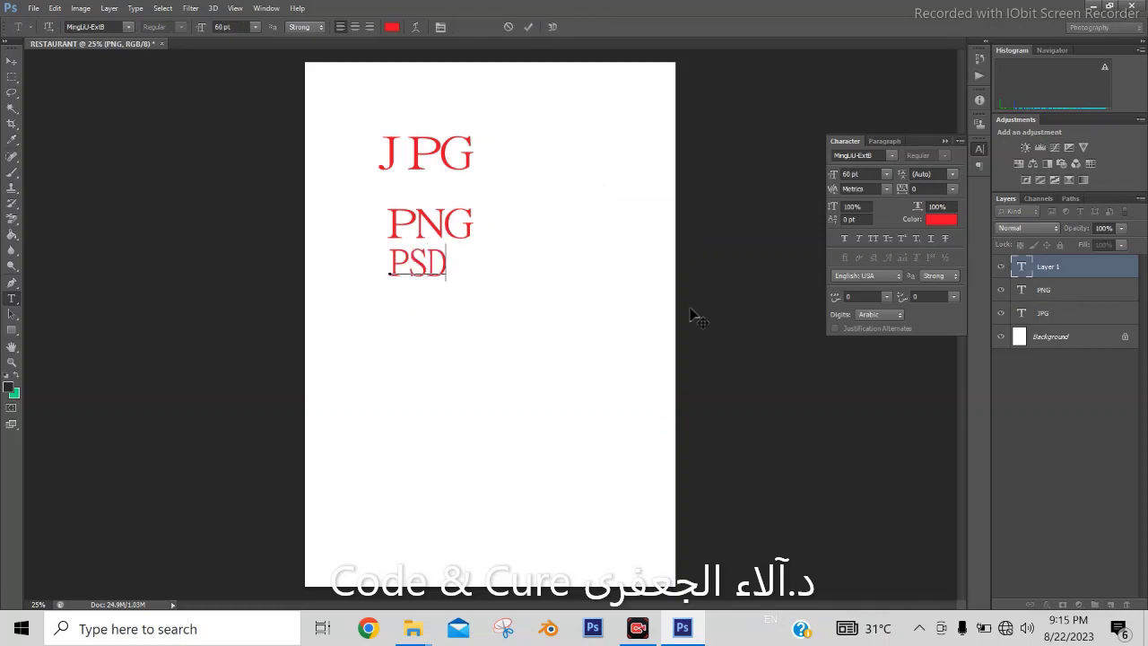
{"action": "left_click", "coordinate": [436, 273]}
{"action": "left_click", "coordinate": [11, 62]}
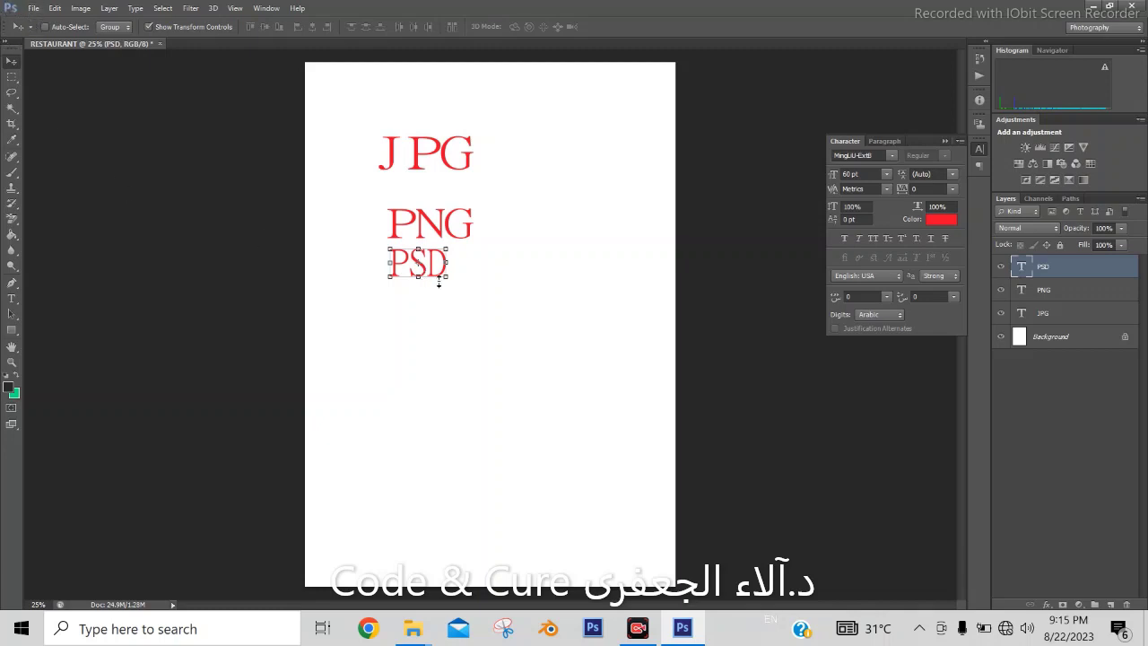
Step: Enlarge the PSD text to about 168% width and 177% height and apply the transformation
{"action": "left_click_drag", "start_coordinate": [446, 277], "coordinate": [485, 309]}
{"action": "left_click_drag", "start_coordinate": [437, 278], "coordinate": [438, 308]}
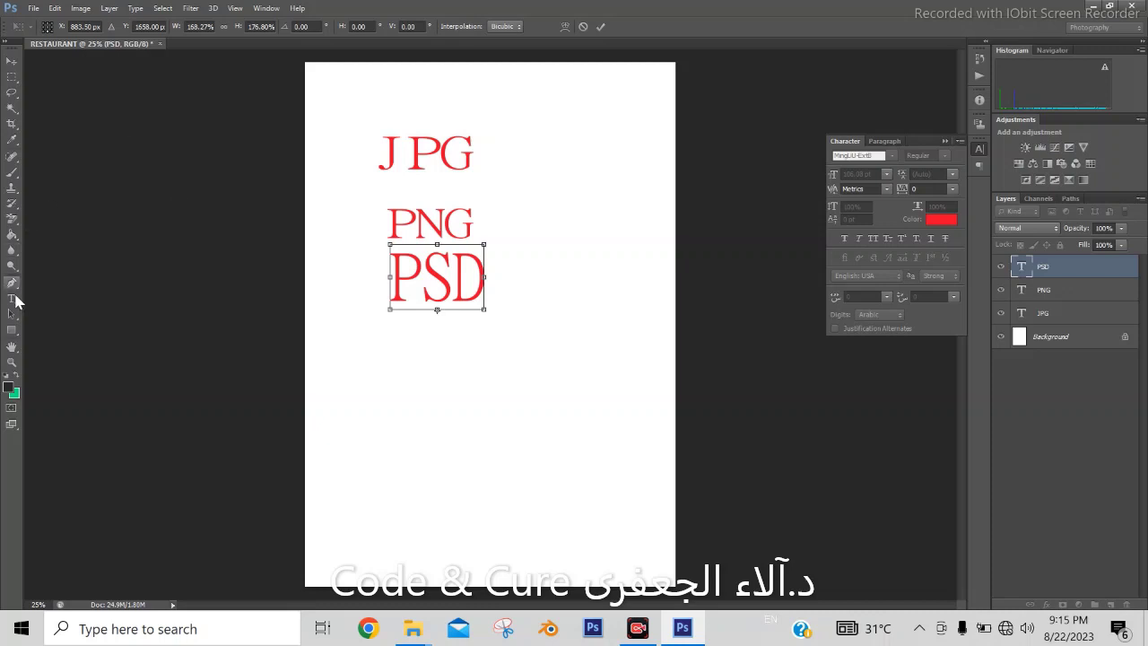
{"action": "left_click", "coordinate": [13, 298]}
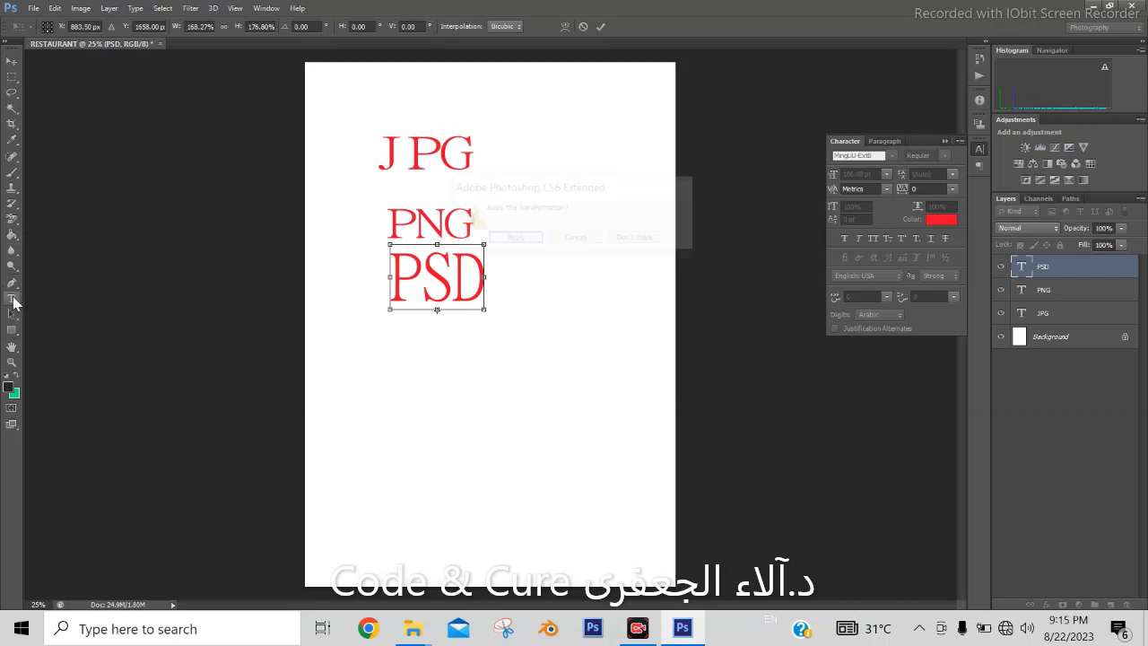
{"action": "left_click", "coordinate": [534, 246]}
Step: Add the text RAW on its own layer below the PSD text
{"action": "left_click", "coordinate": [405, 365]}
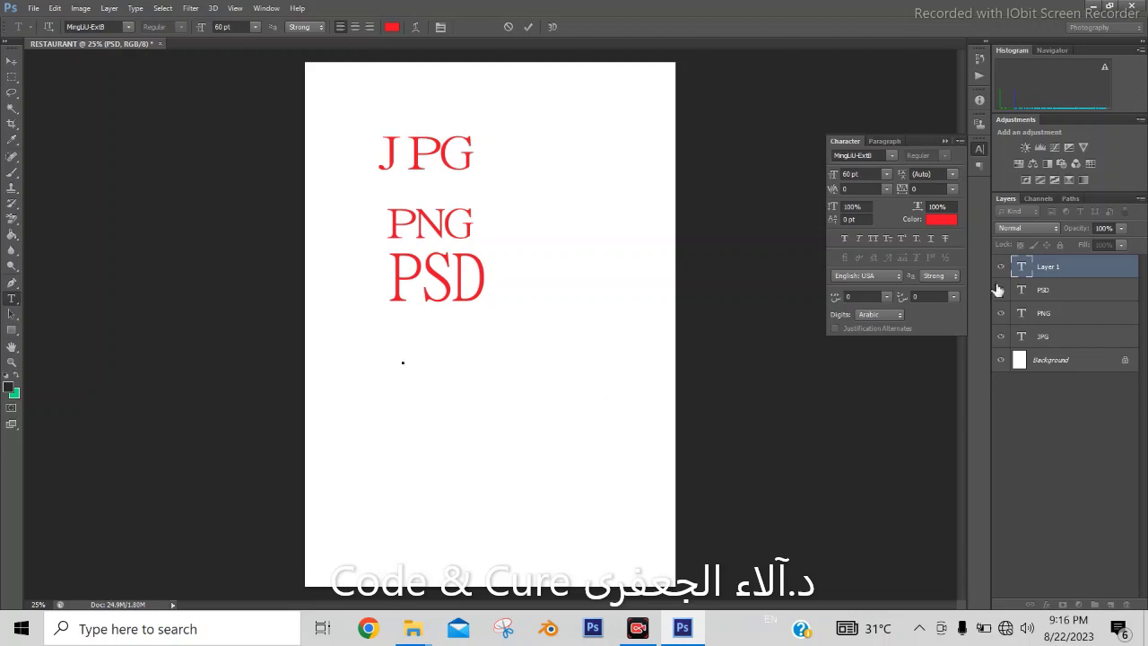
{"action": "type", "text": "RAW"}
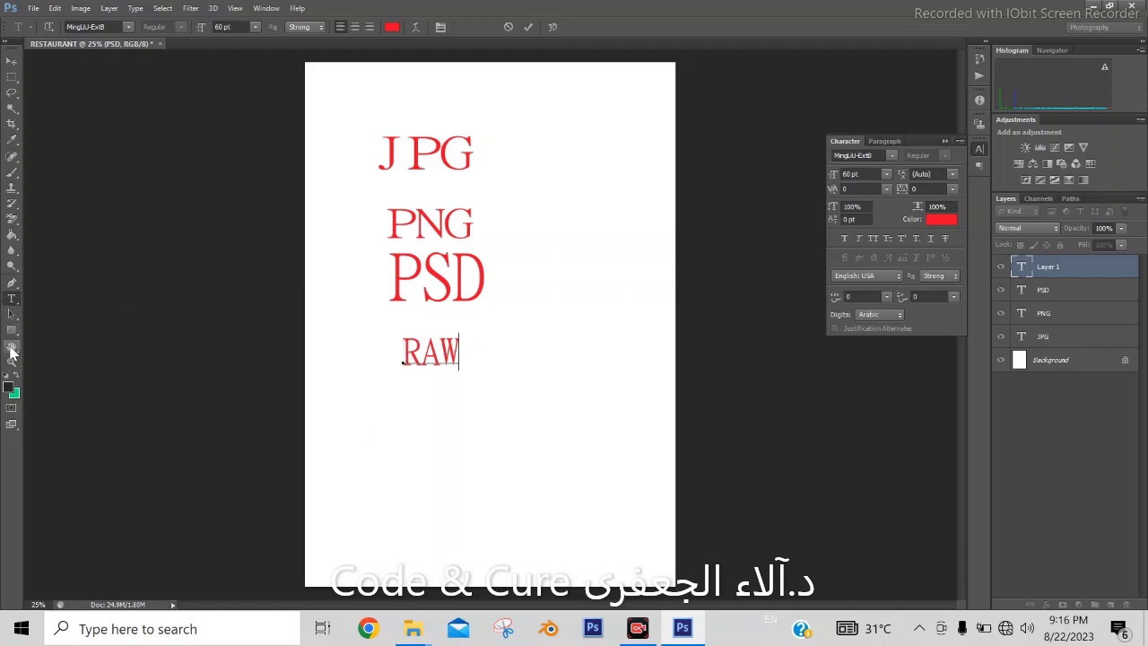
{"action": "left_click", "coordinate": [11, 60]}
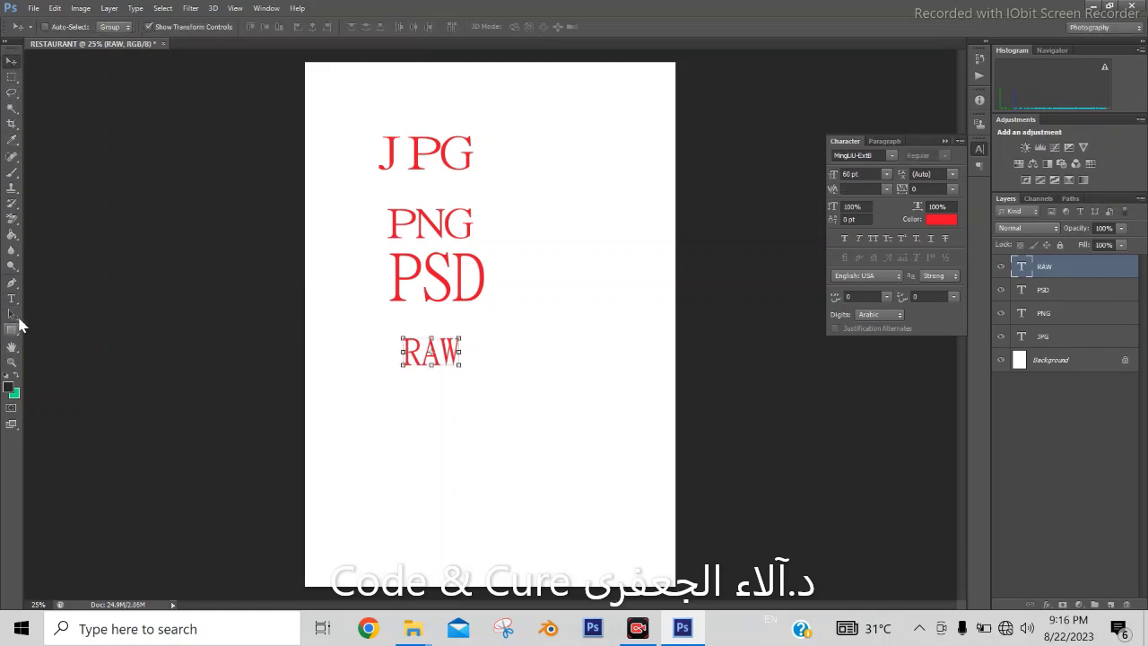
Step: Add the text GIF on its own layer directly below the RAW text
{"action": "left_click", "coordinate": [12, 299]}
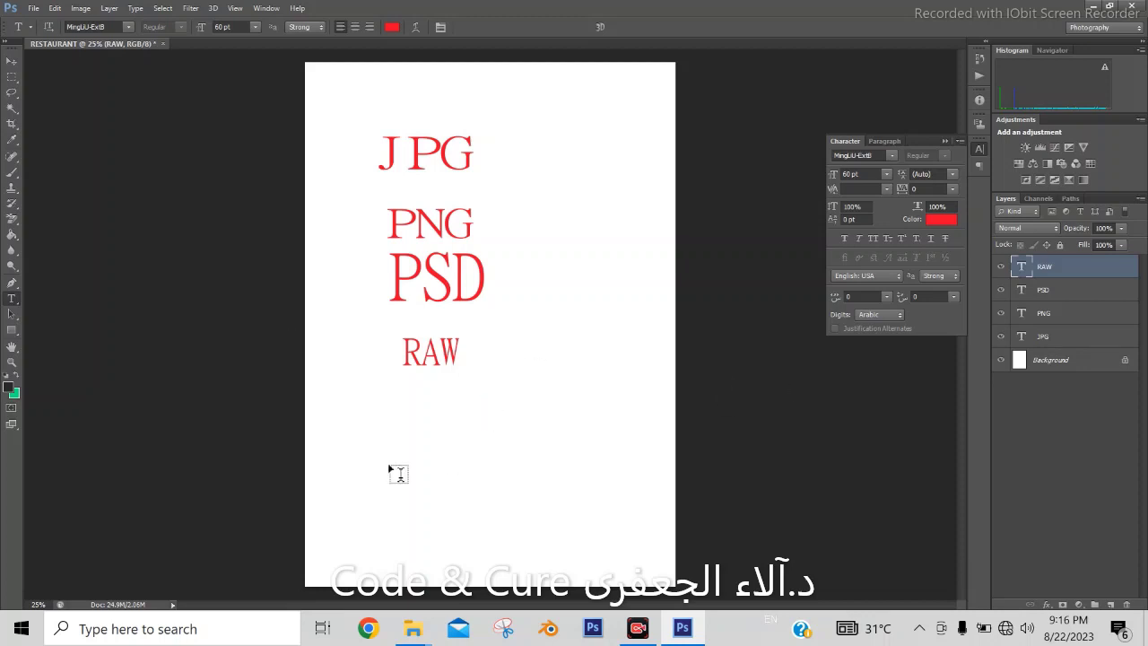
{"action": "left_click", "coordinate": [400, 408]}
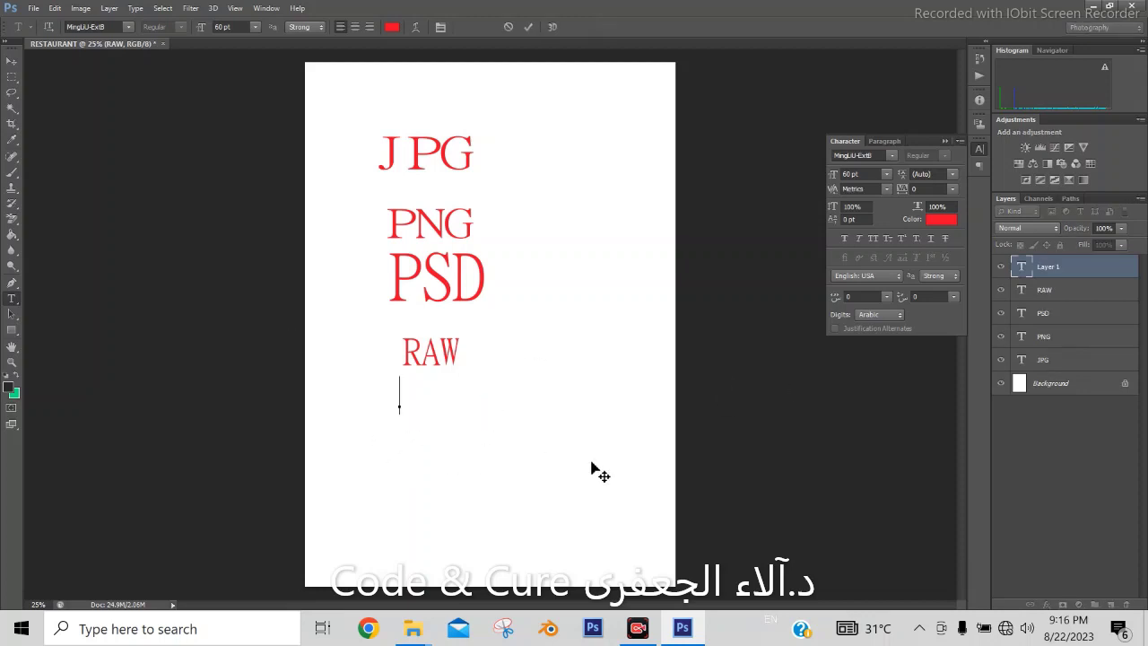
{"action": "type", "text": "GIF"}
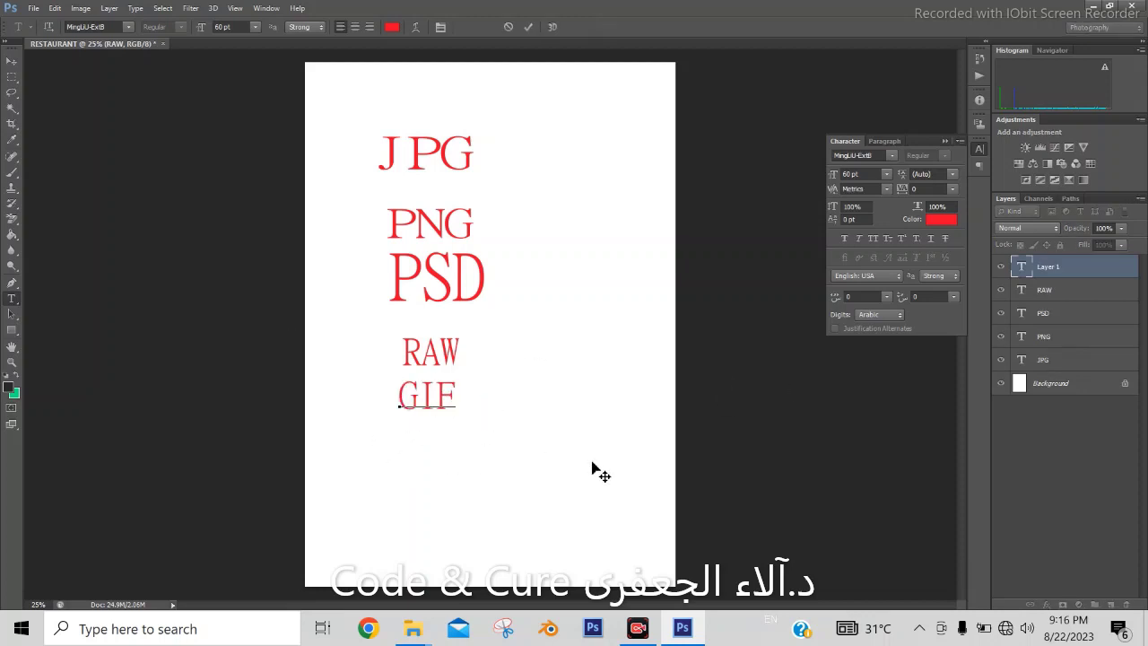